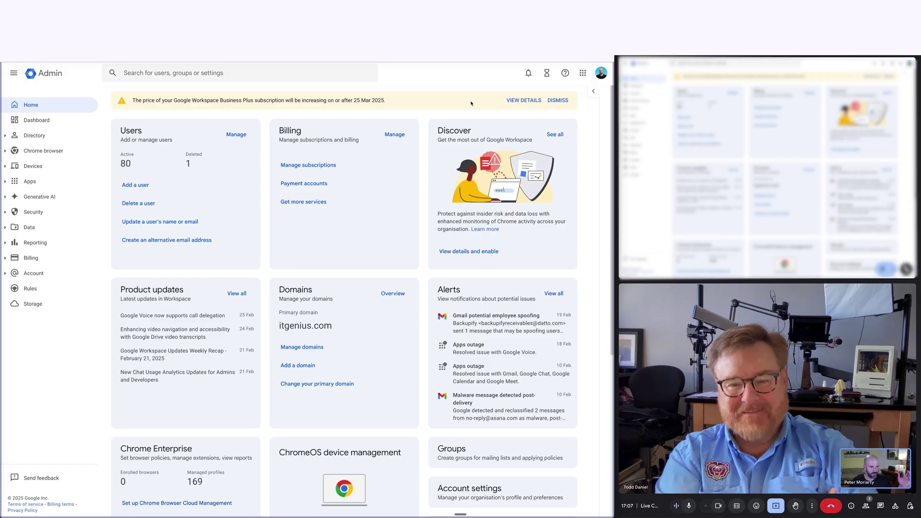
left_click(236, 135)
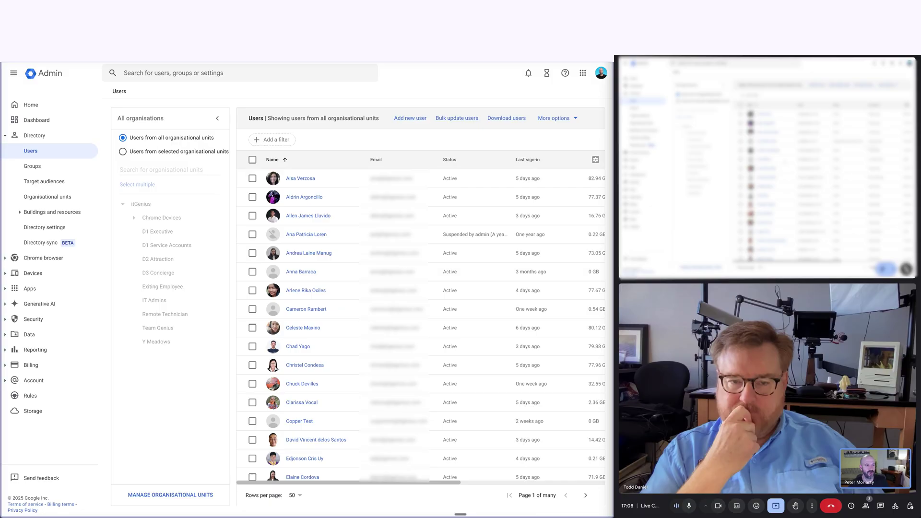
left_click_drag(888, 454, 671, 68)
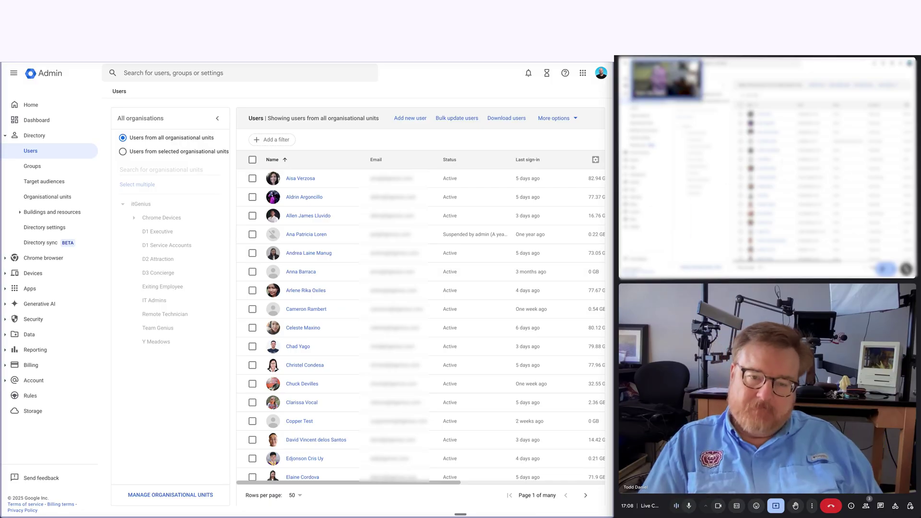
left_click(673, 85)
left_click(690, 98)
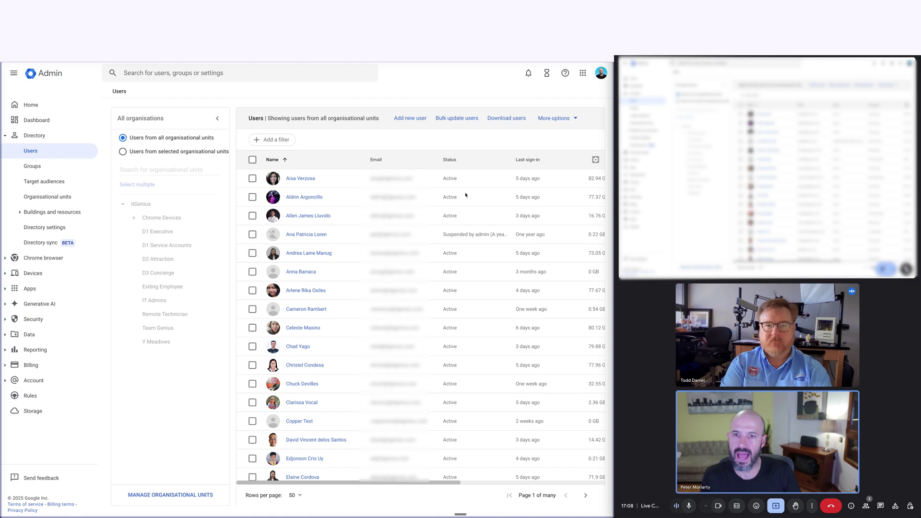
Open drive.google.com in a new browser tab
key("ctrl+t")
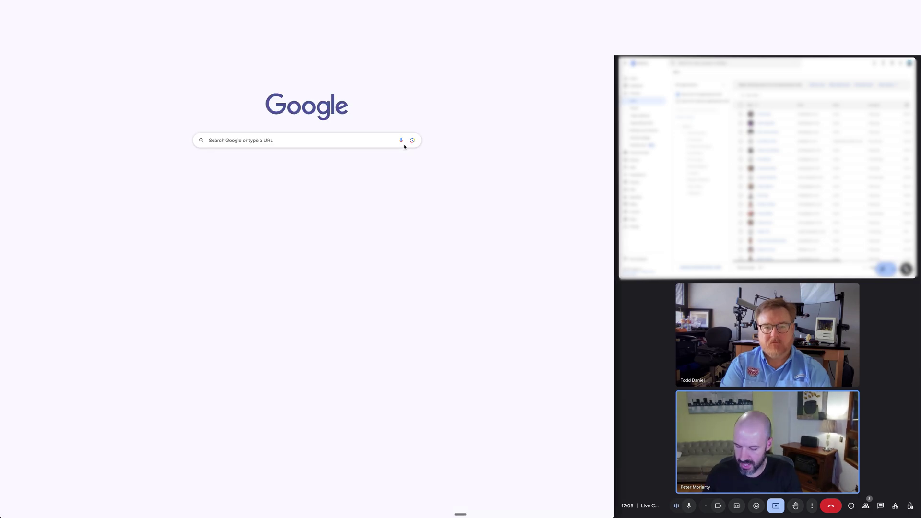
type("drive.google.com")
key("Return")
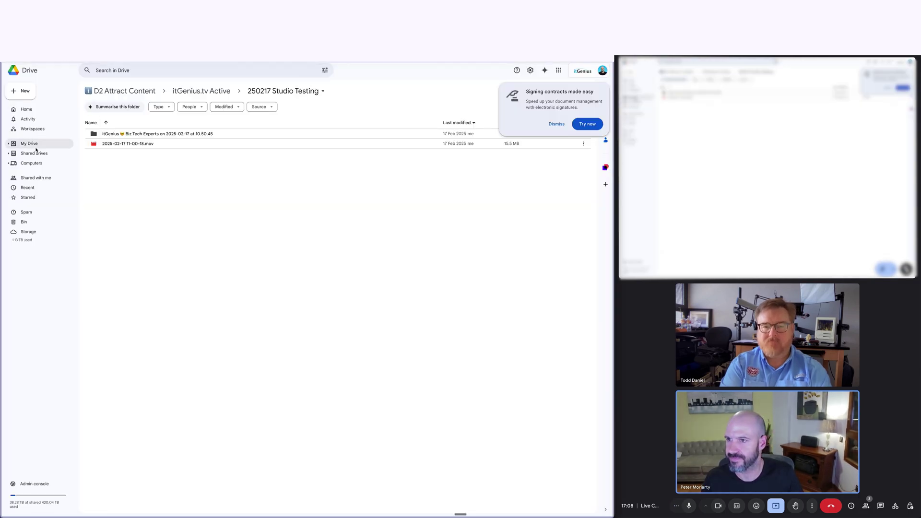
Show the Shared drives list in the sidebar, with the page zoomed in
left_click(36, 151)
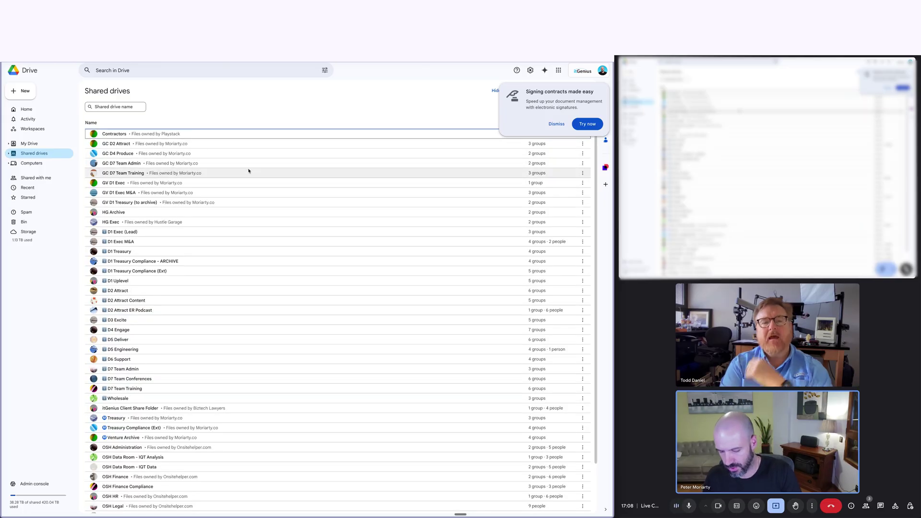
key("ctrl+plus")
key("ctrl+plus")
scroll(262, 260, "down", 4)
scroll(262, 260, "up", 2)
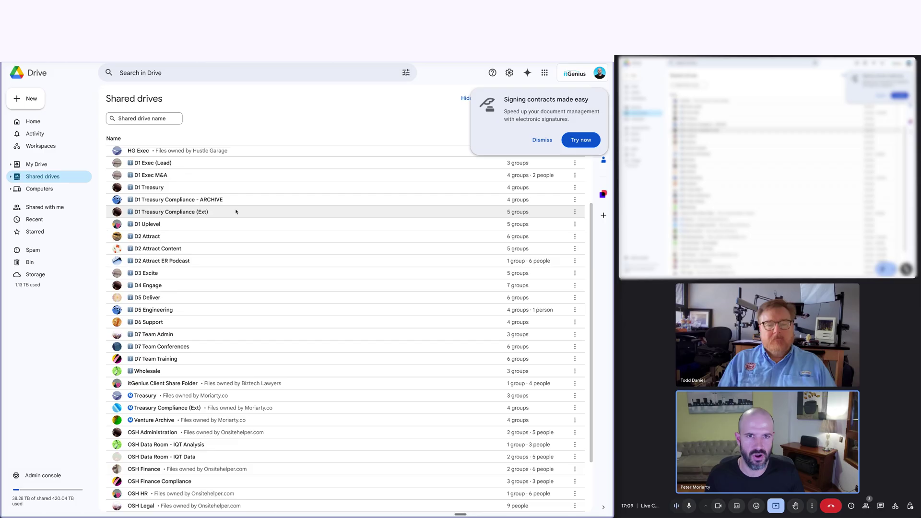
left_click(534, 141)
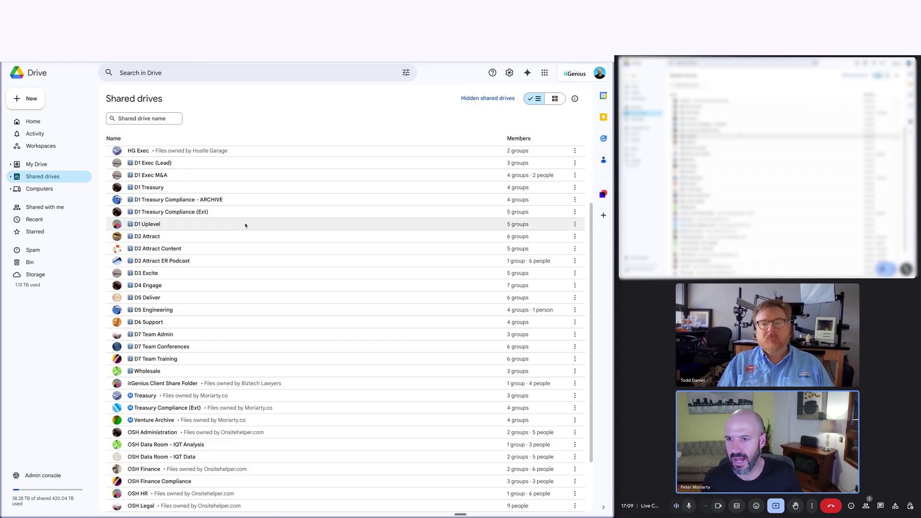
right_click(196, 261)
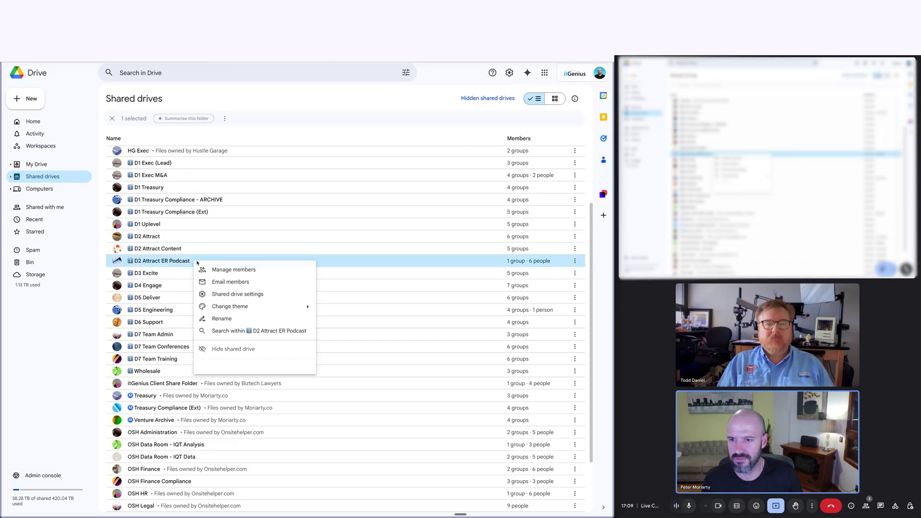
left_click(248, 272)
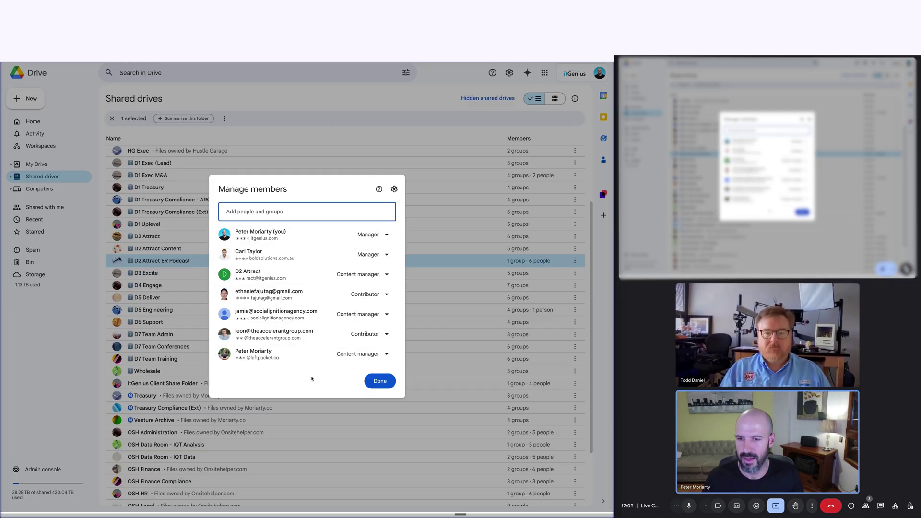
left_click(380, 382)
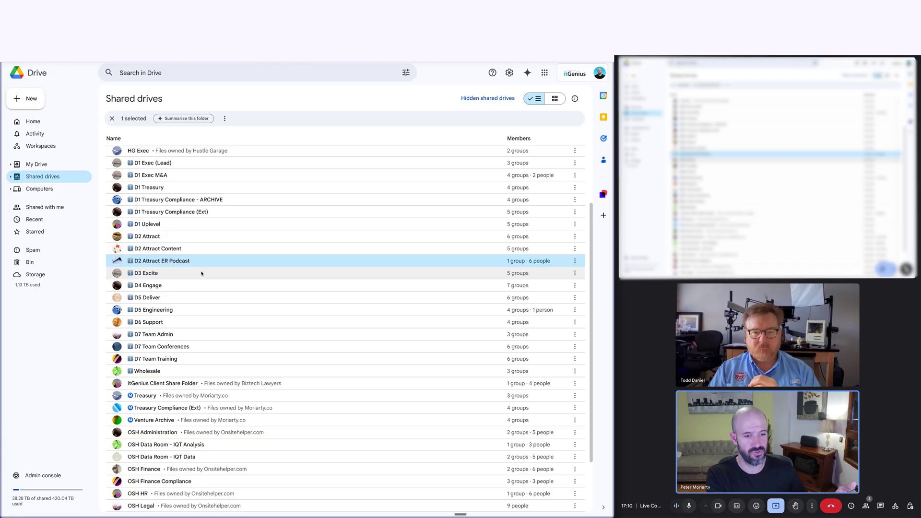
scroll(206, 276, "down", 3)
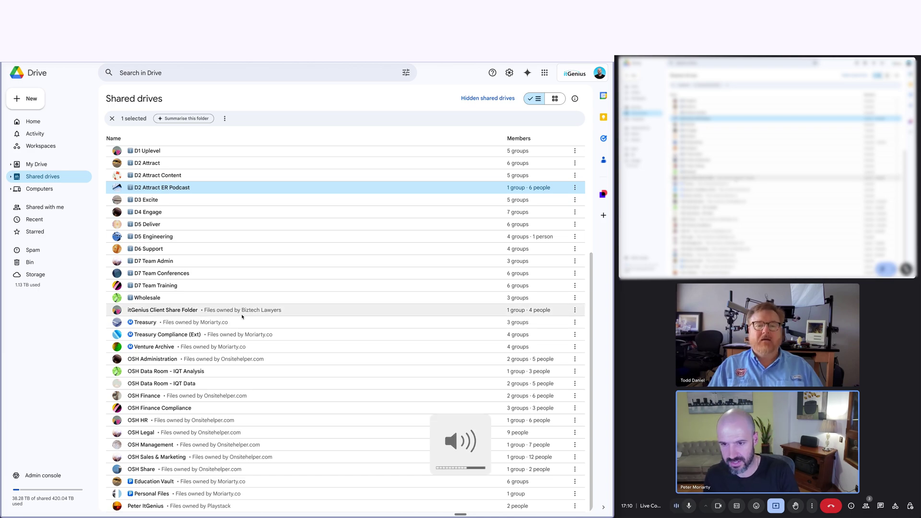
key("super+plus")
scroll(335, 327, "down", 3)
scroll(336, 328, "down", 1)
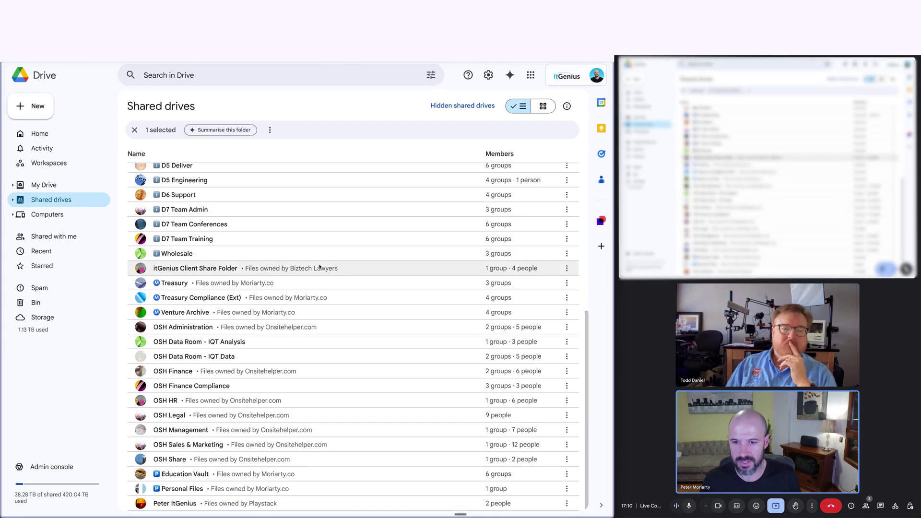
left_click(318, 305)
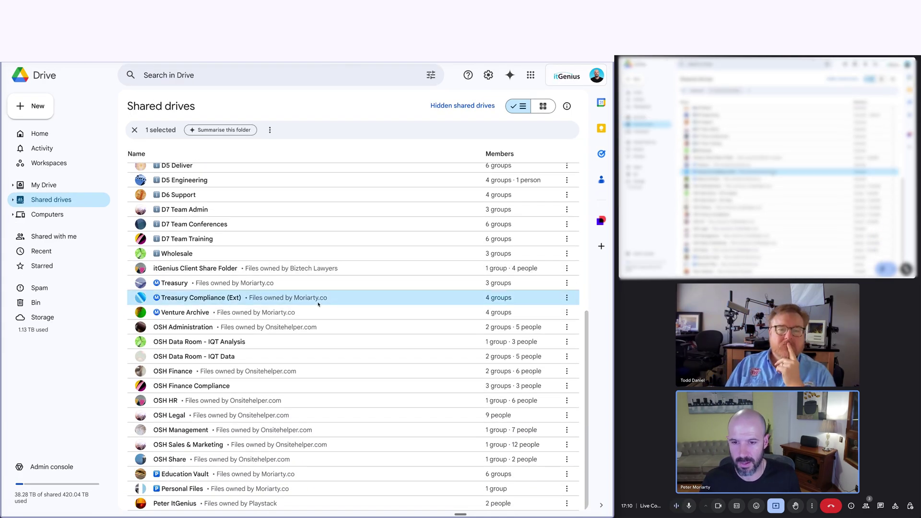
left_click(322, 328)
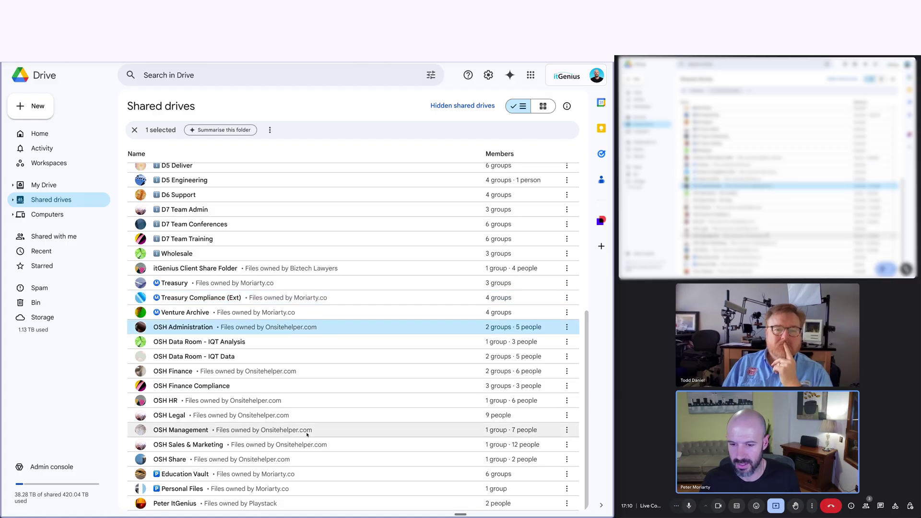
left_click(280, 504)
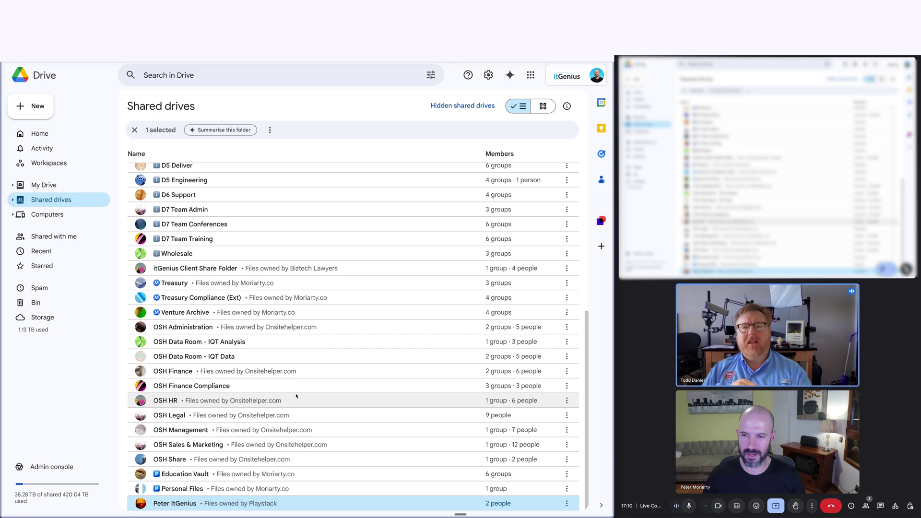
scroll(296, 397, "up", 3)
scroll(296, 396, "up", 2)
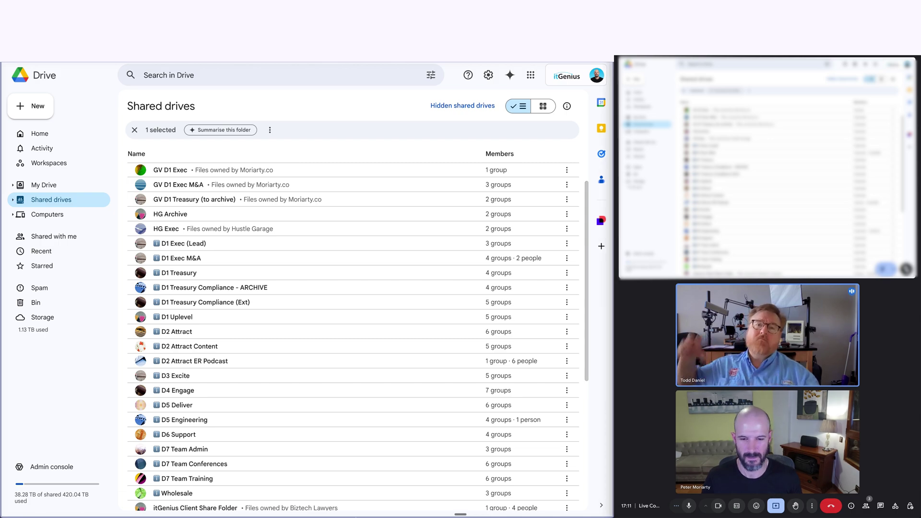
mouse_move(335, 516)
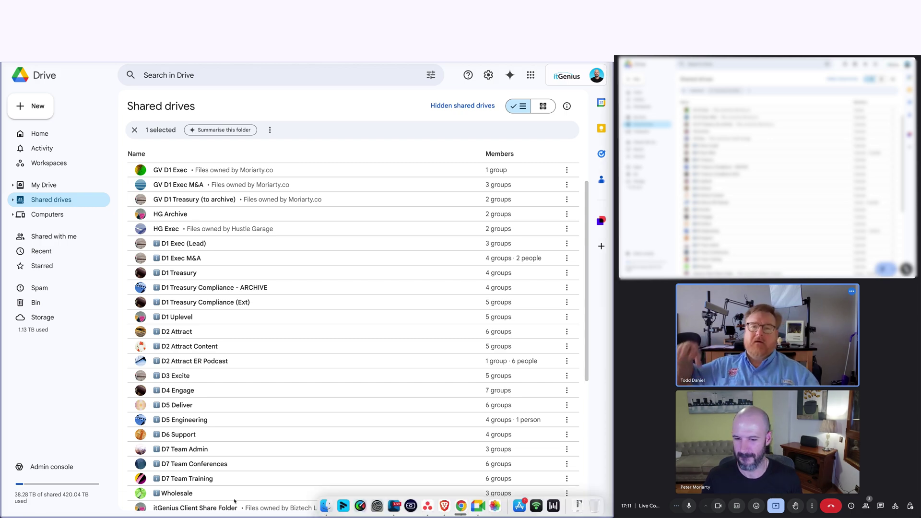
Present a Finder window in the screen share and show its Google Drive location
left_click(325, 509)
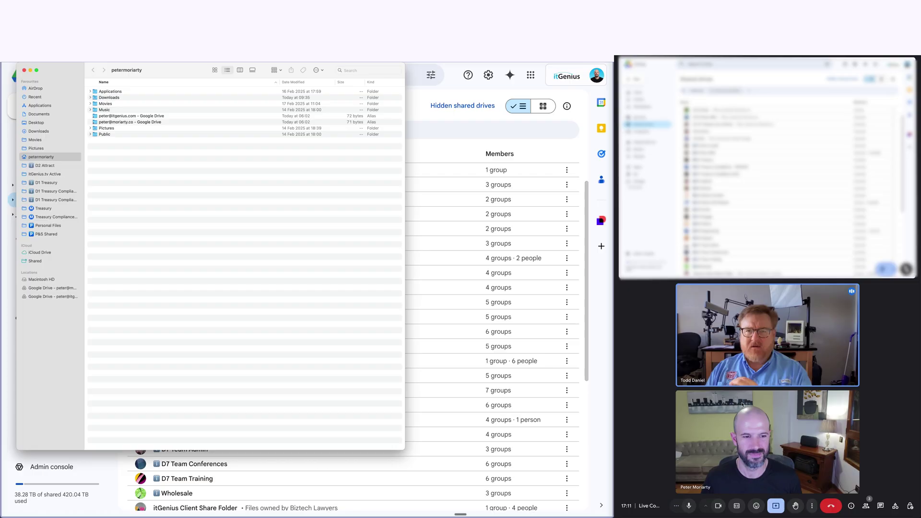
left_click(781, 512)
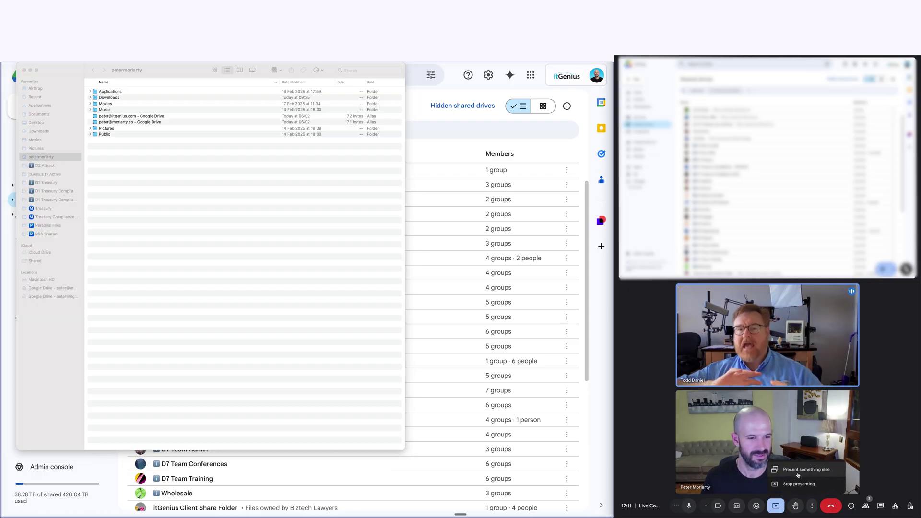
left_click(798, 472)
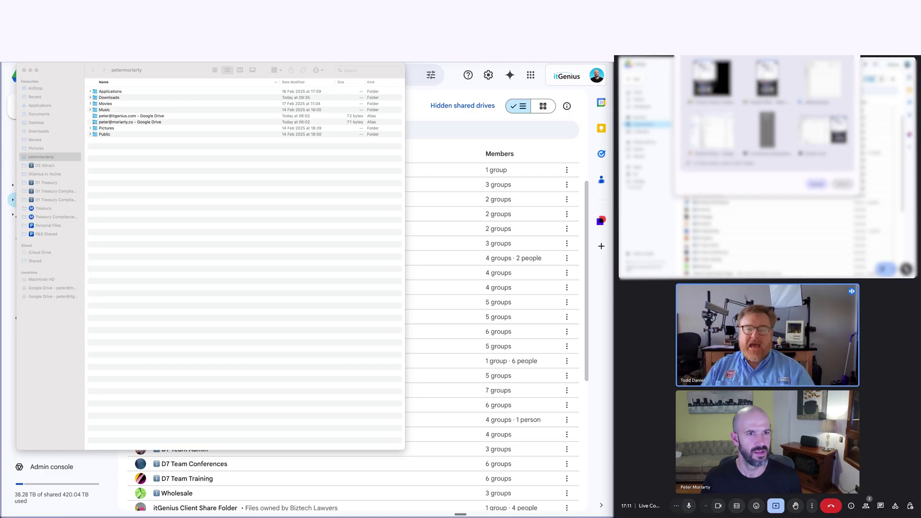
left_click(822, 82)
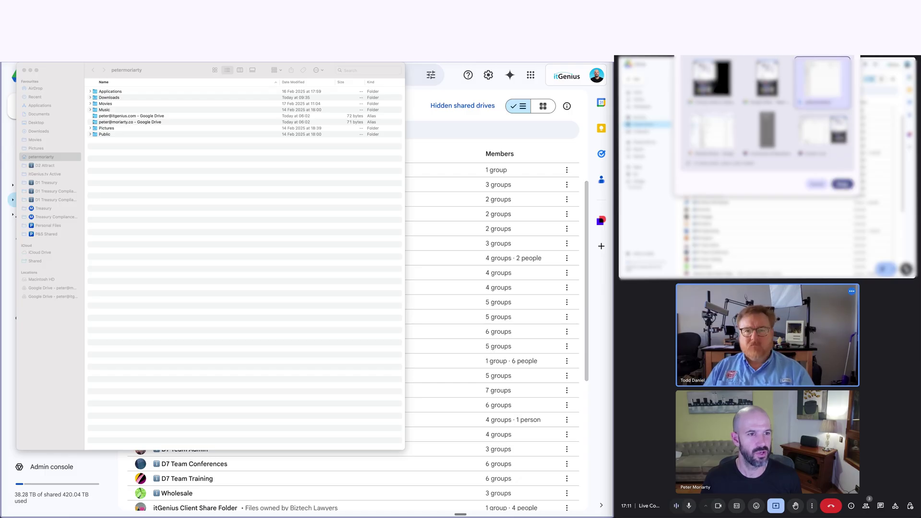
left_click(843, 185)
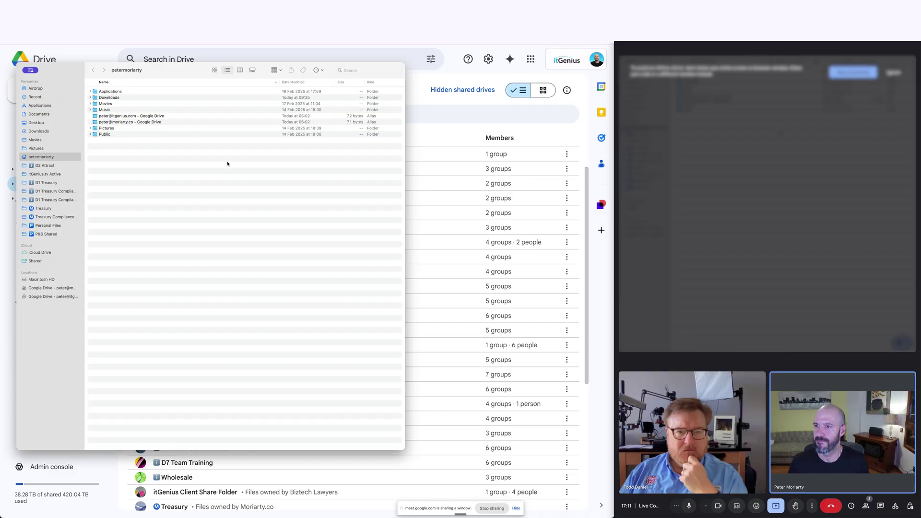
left_click(53, 296)
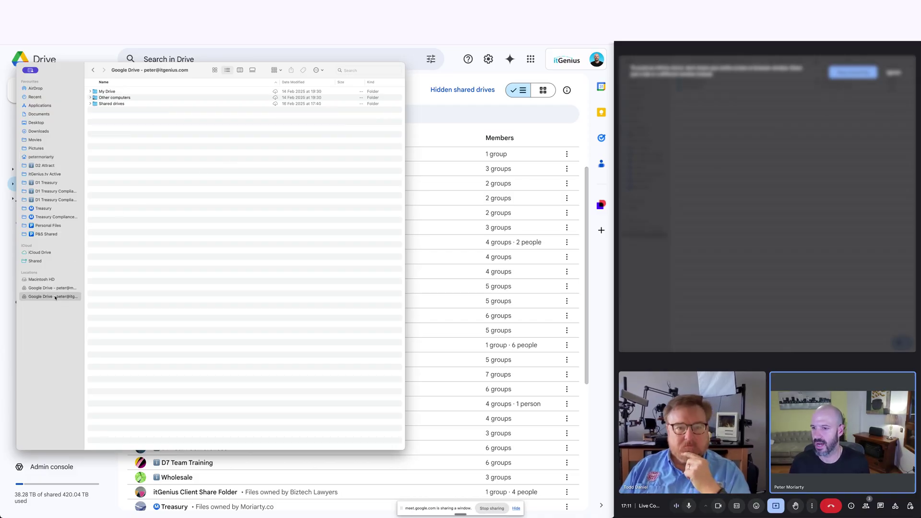
Expand Shared drives and My Drive, then make the 00 Demo folder available offline
left_click(90, 104)
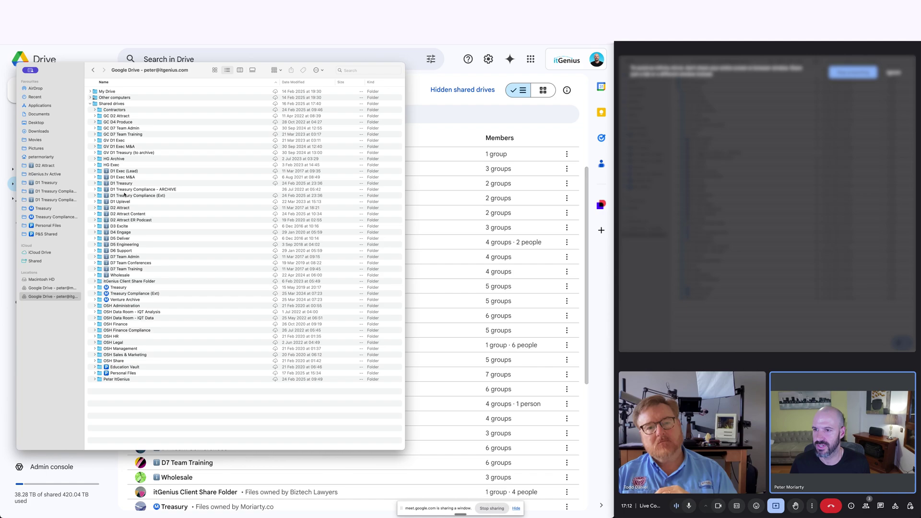
left_click(90, 91)
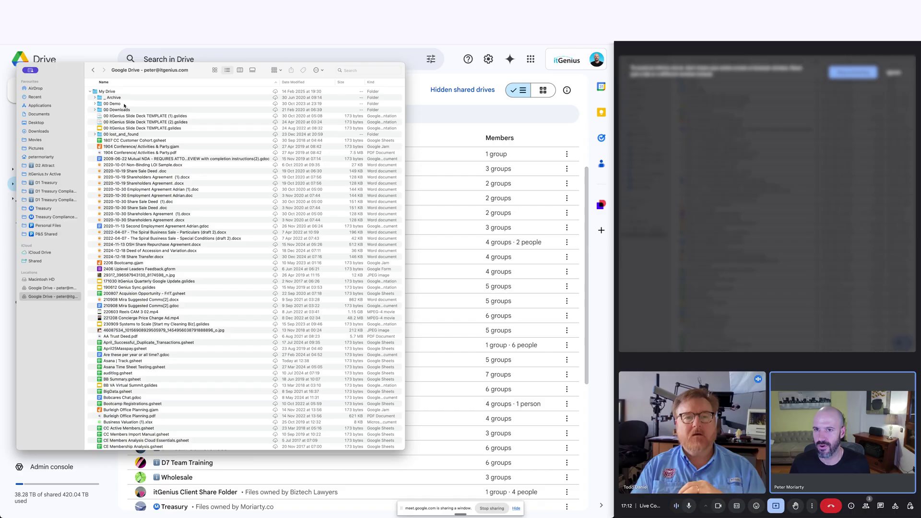
right_click(124, 104)
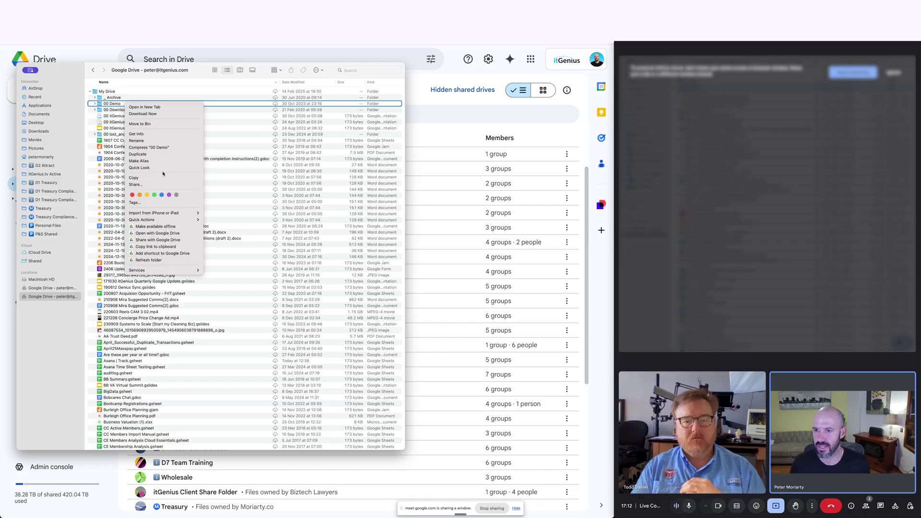
mouse_move(181, 217)
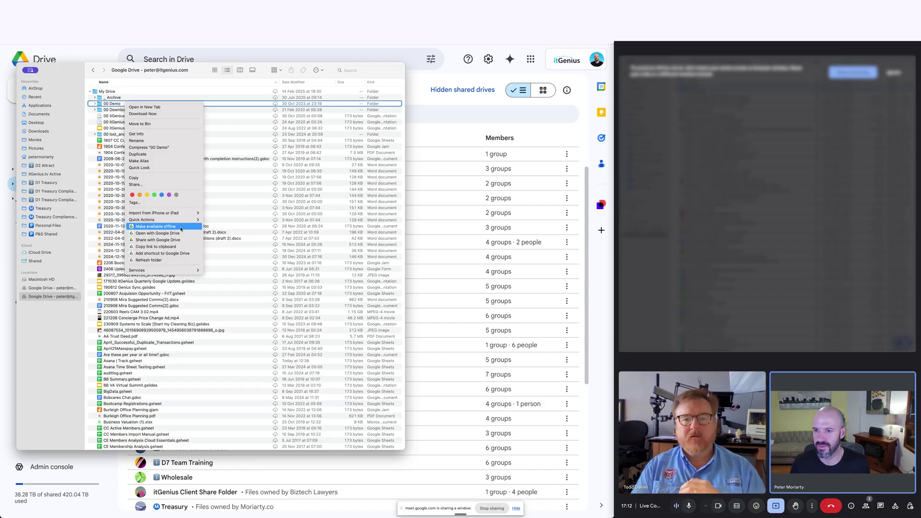
left_click(181, 229)
Browse the 00 Demo folder's files, selecting Genius Business Structure.pdf
left_click(144, 104)
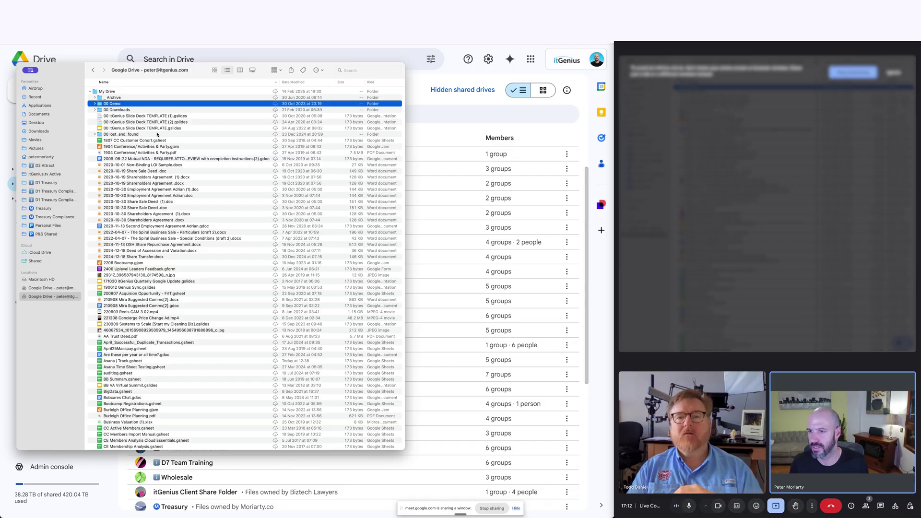
scroll(157, 135, "down", 2)
scroll(125, 124, "up", 2)
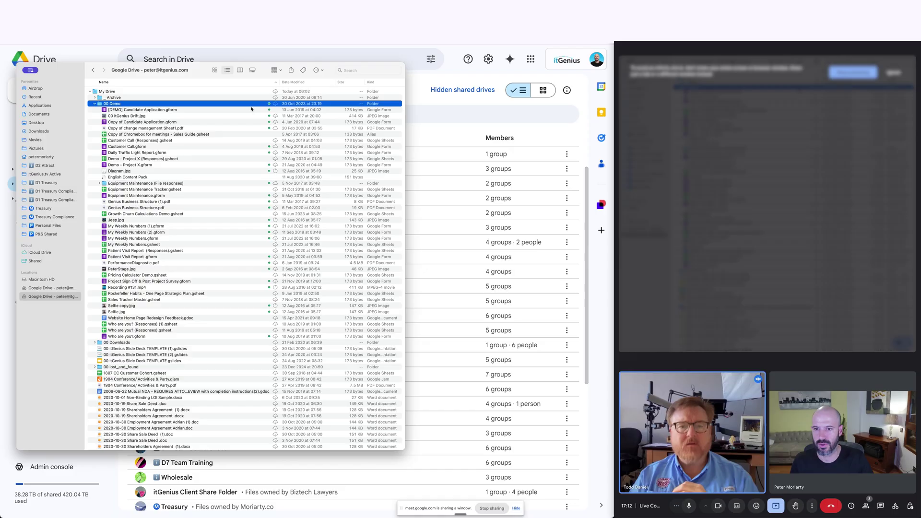
left_click(219, 208)
scroll(219, 207, "down", 2)
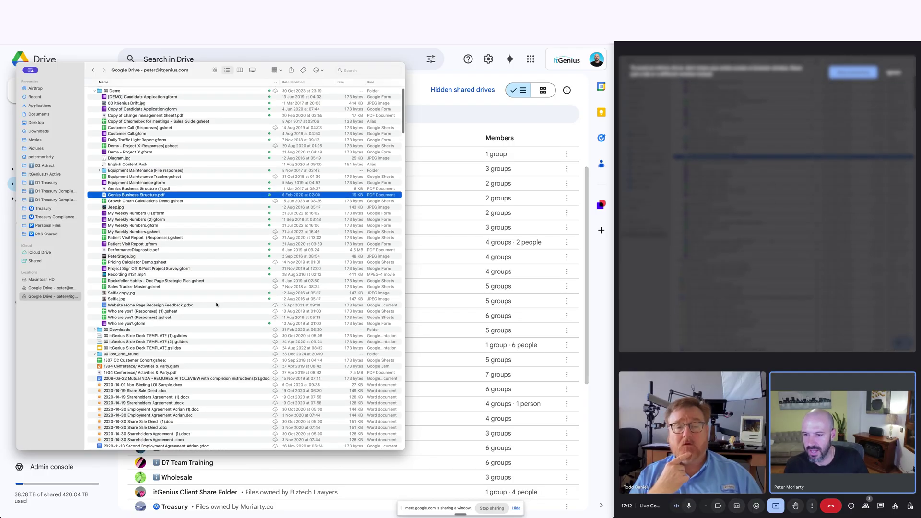
left_click(187, 372)
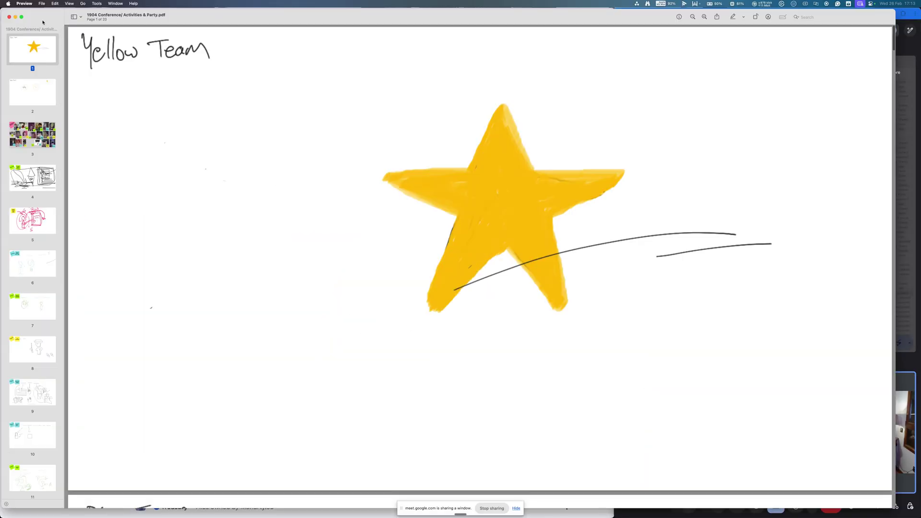
left_click(9, 17)
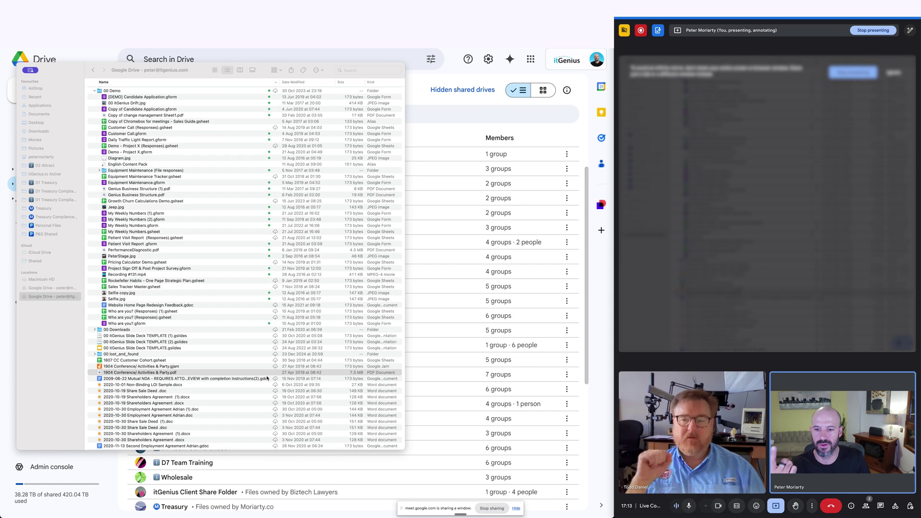
left_click(248, 372)
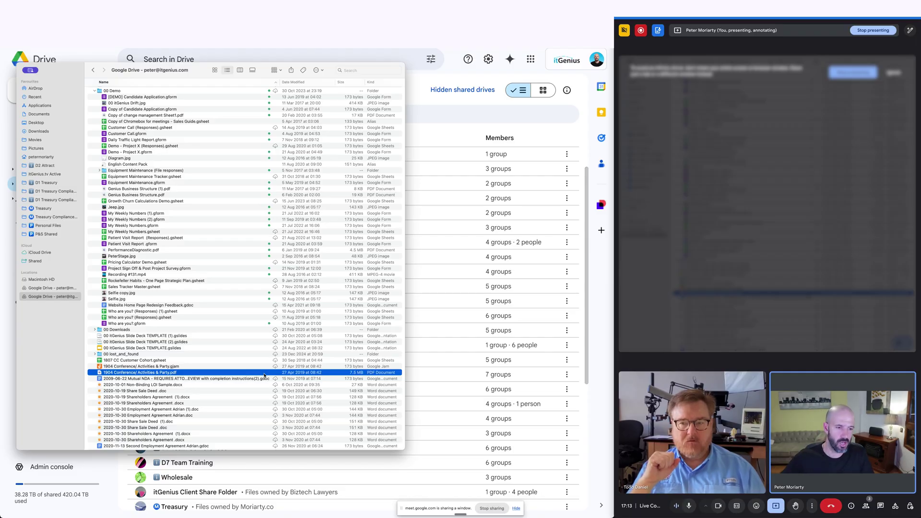
scroll(264, 375, "up", 2)
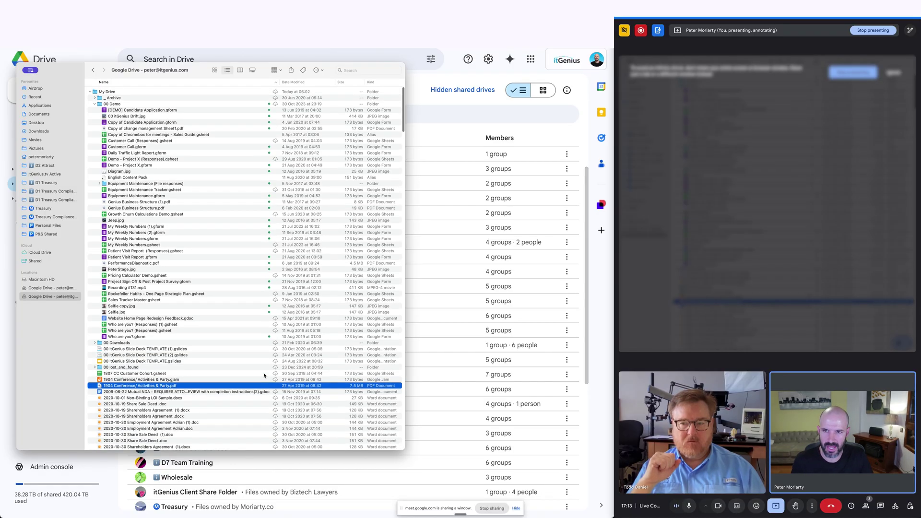
right_click(141, 104)
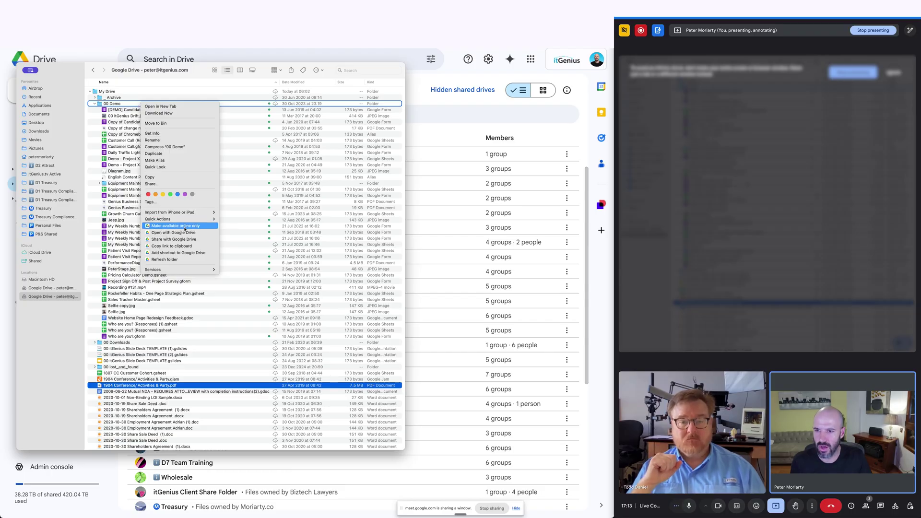
left_click(279, 106)
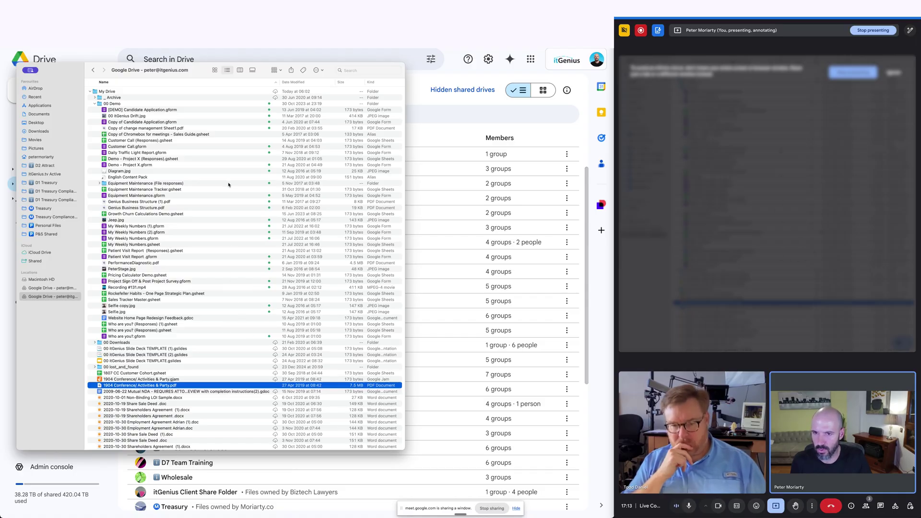
left_click(206, 135)
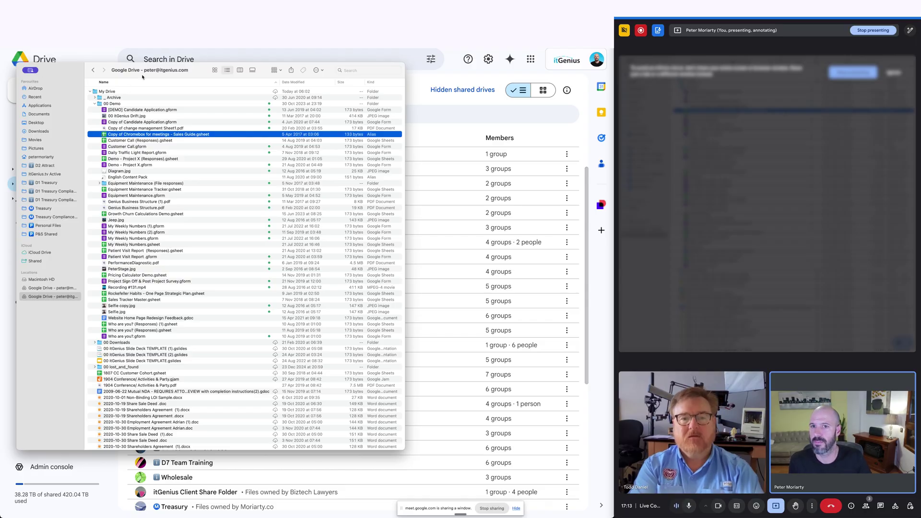
Switch the screen share to the browser window showing Drive's shared drives
left_click(776, 506)
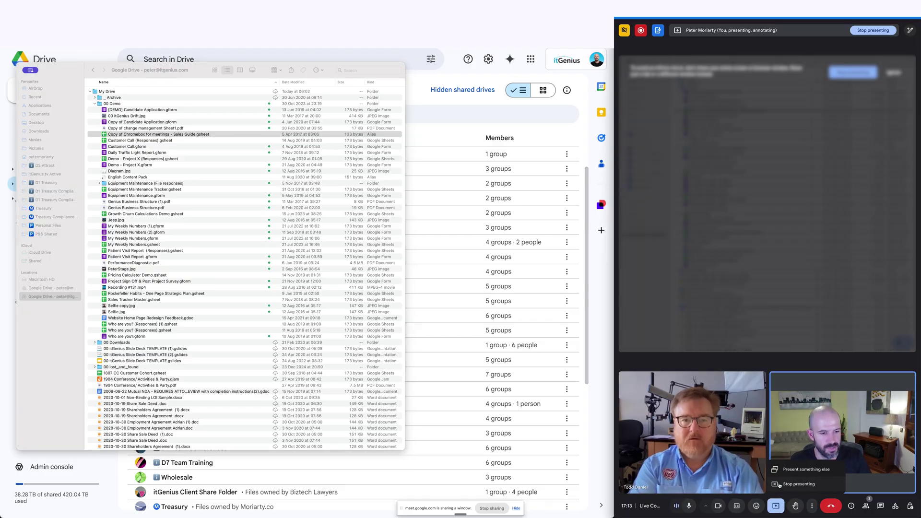
left_click(799, 469)
left_click(766, 48)
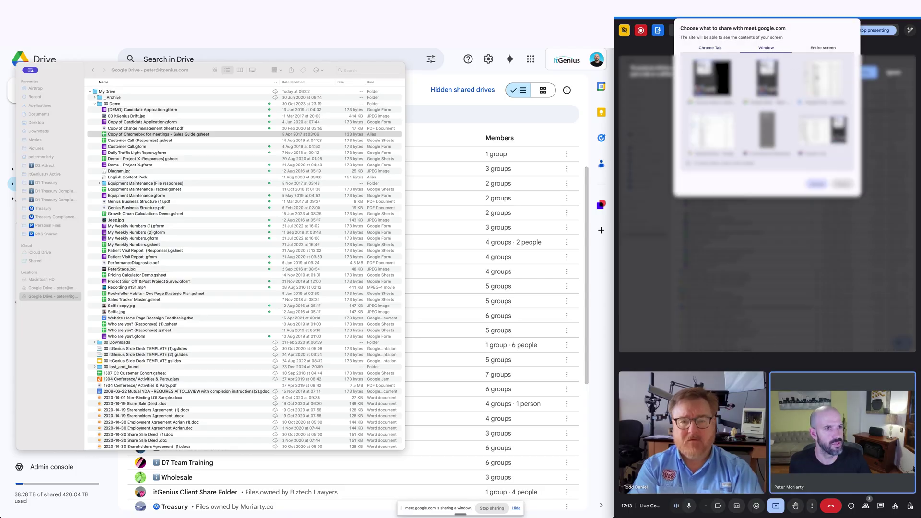
left_click(711, 129)
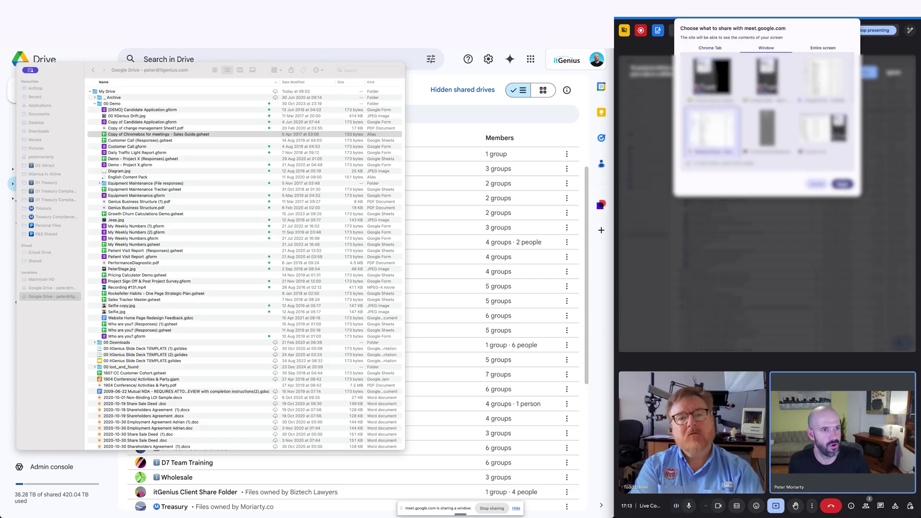
left_click(817, 183)
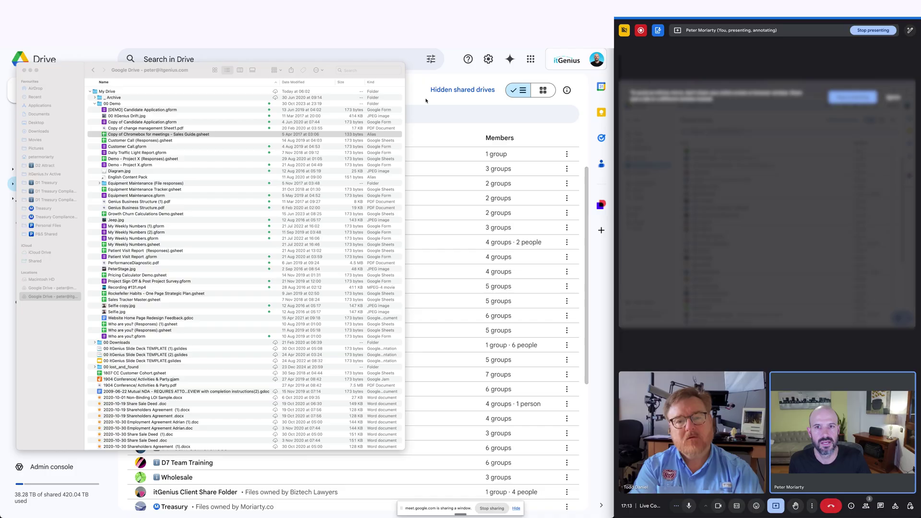
left_click(425, 101)
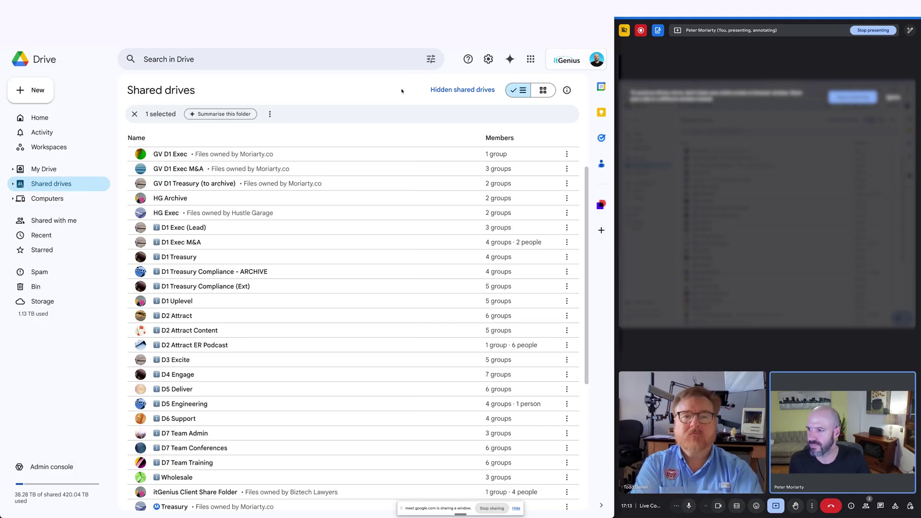
Enable the Offline checkbox in Drive's General settings, then go back to Shared drives
left_click(489, 59)
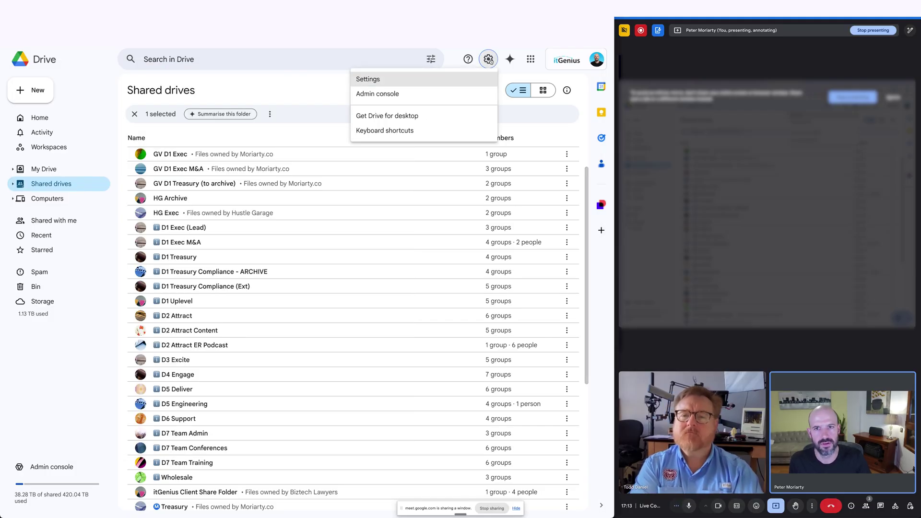
left_click(426, 85)
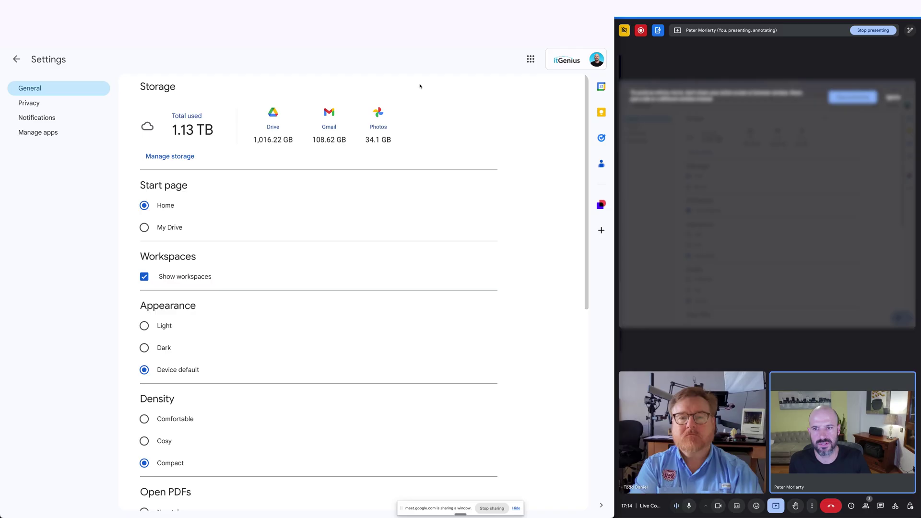
scroll(300, 245, "down", 7)
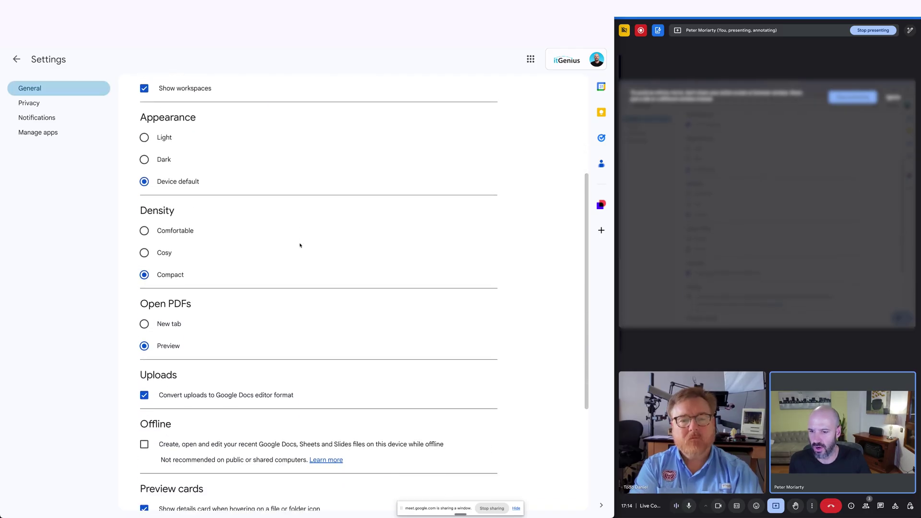
left_click(144, 316)
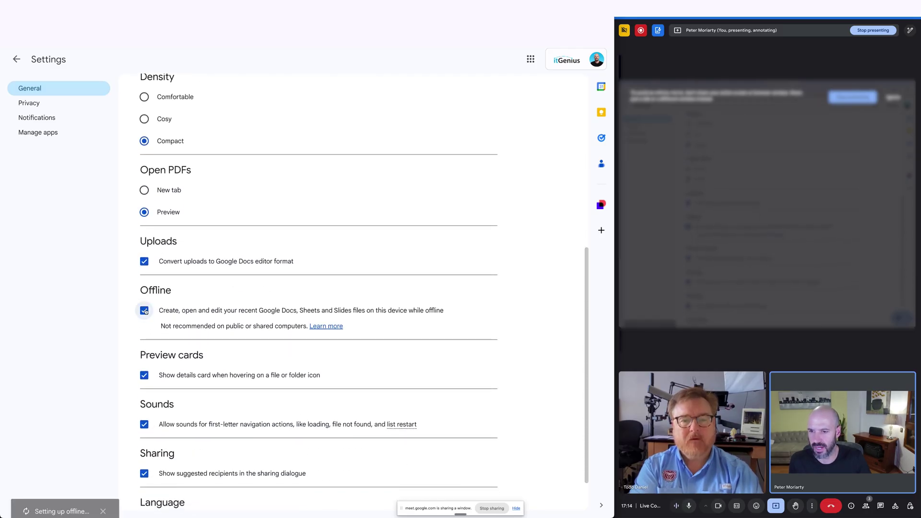
scroll(403, 280, "down", 1)
scroll(402, 280, "down", 1)
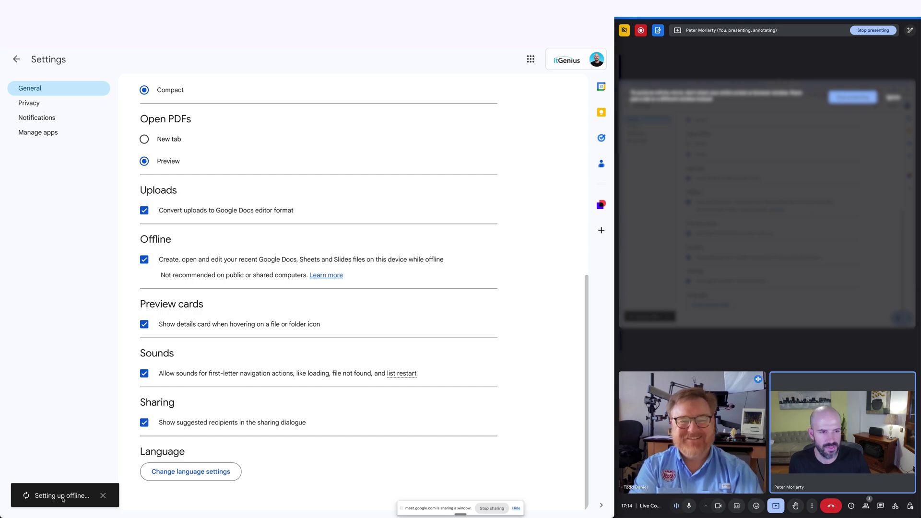
scroll(318, 328, "up", 8)
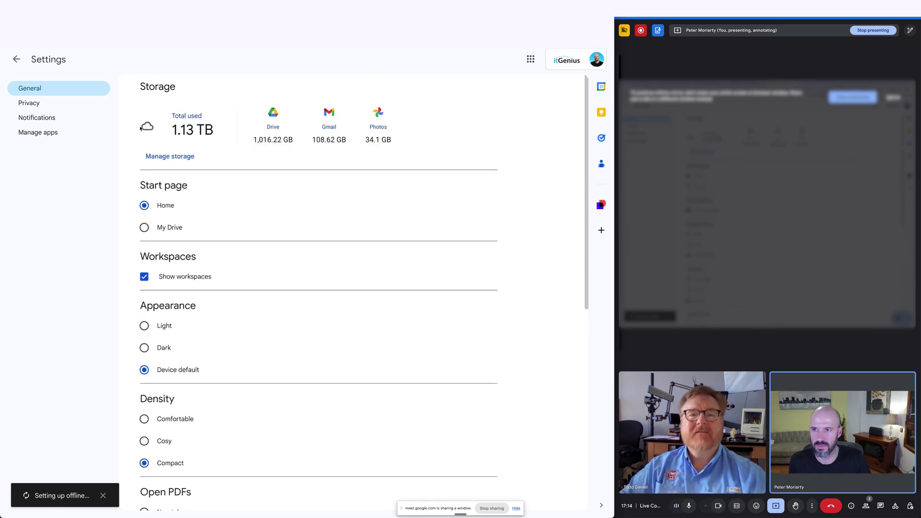
left_click(17, 59)
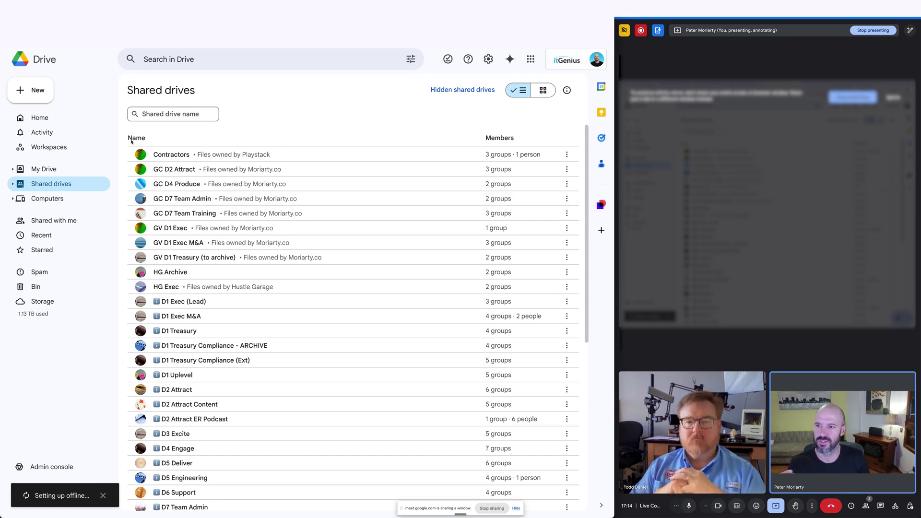
Create the shared drive 'TEST My Important Work' and bring up its Manage members dialog
left_click(51, 94)
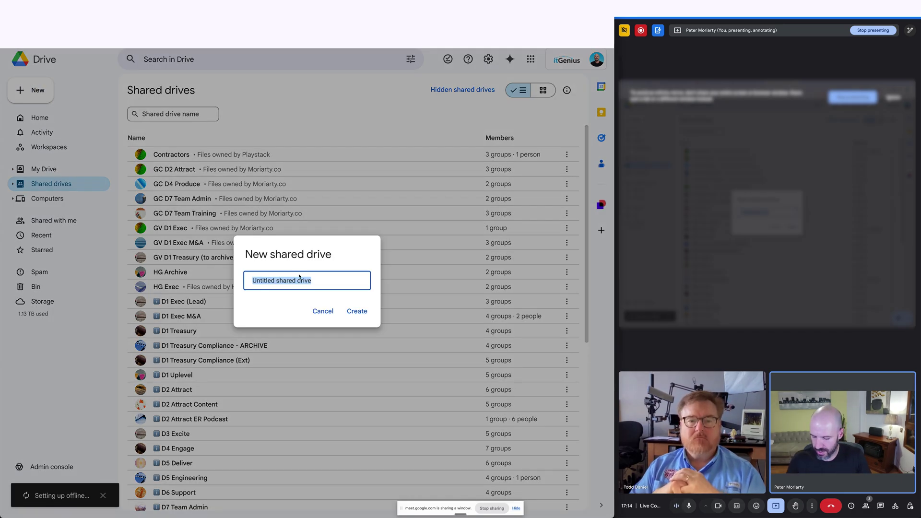
type("TEST My ")
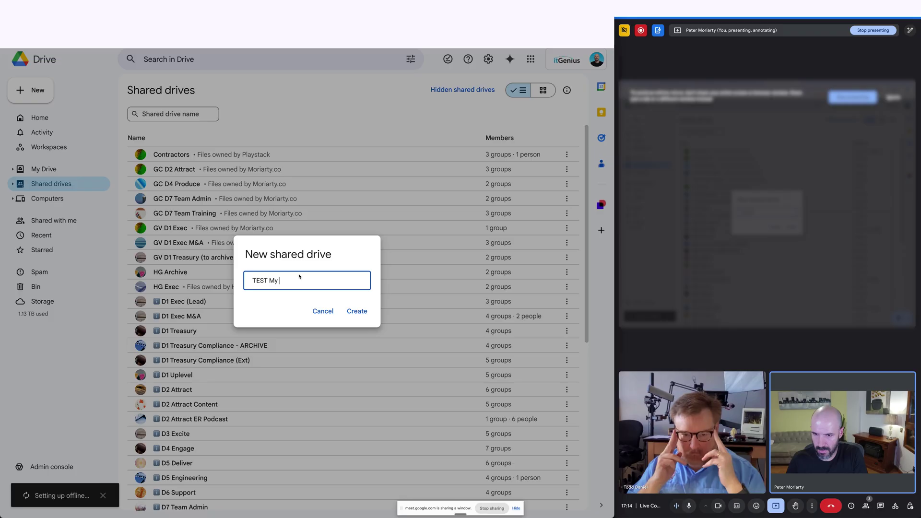
type("Important Work")
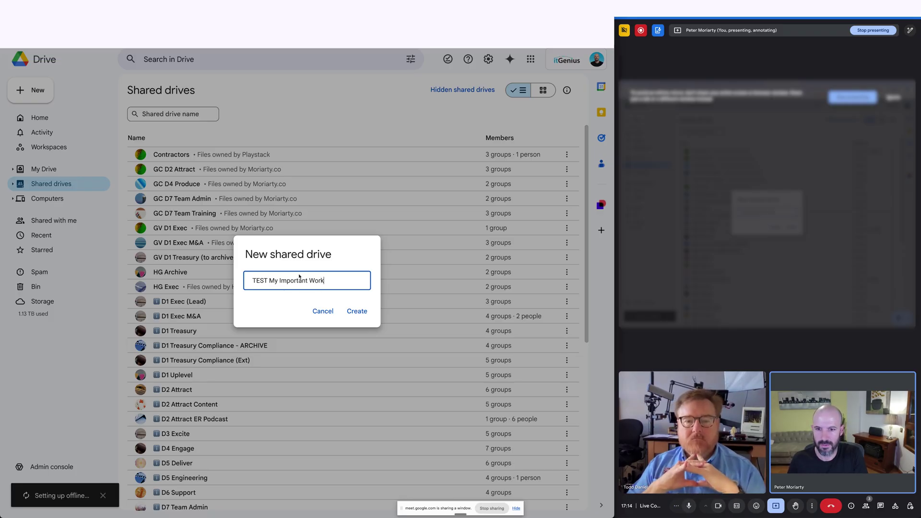
key("Return")
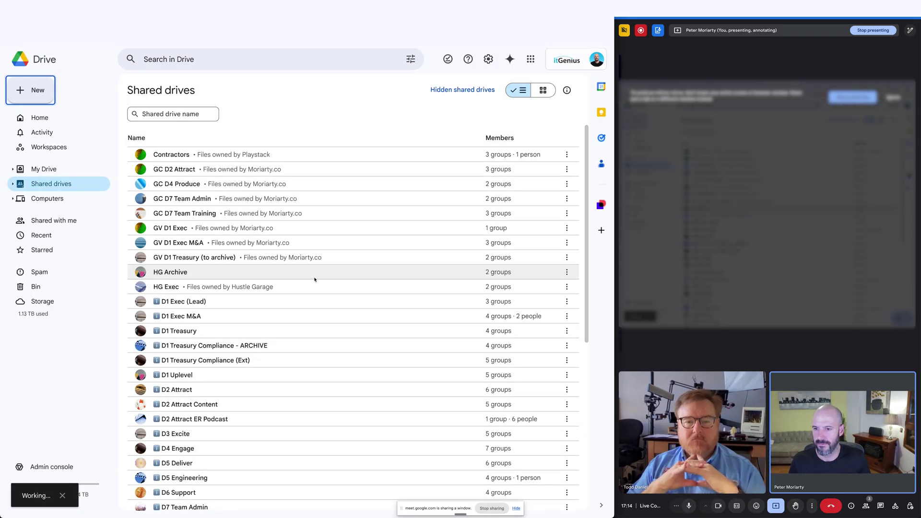
scroll(336, 312, "down", 1)
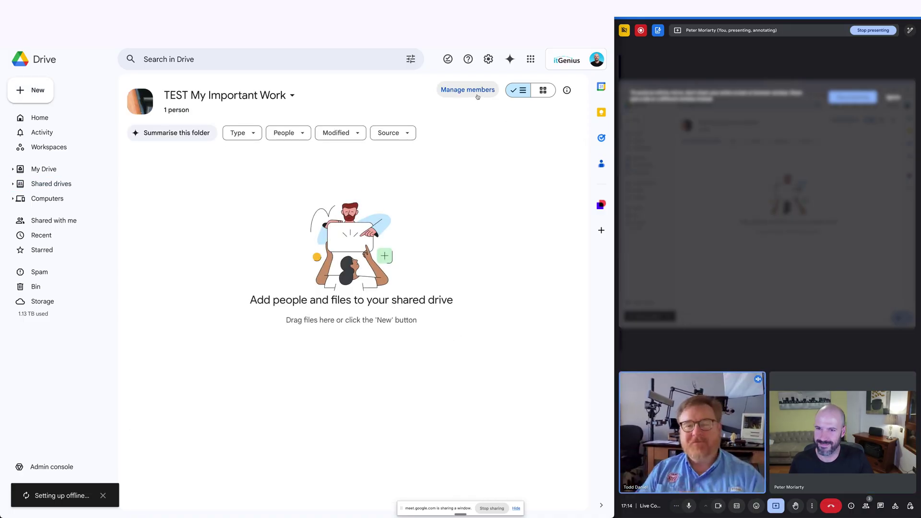
left_click(477, 97)
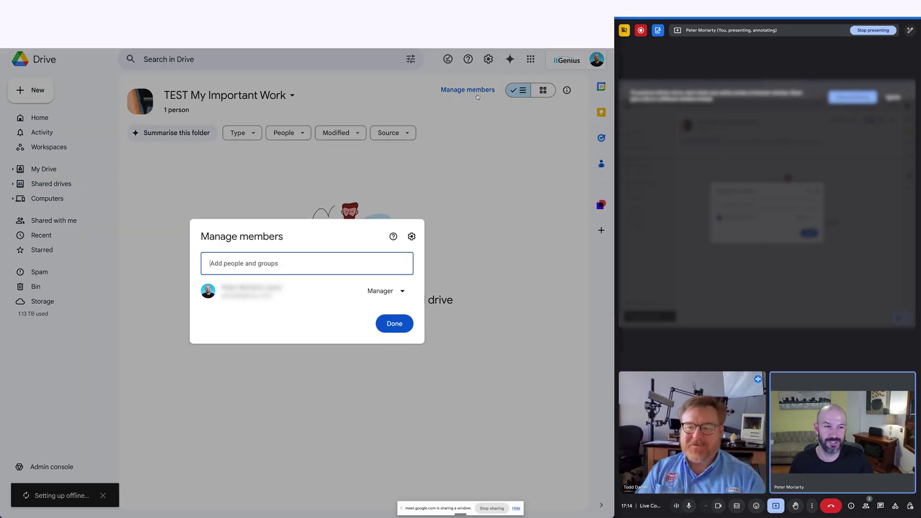
Invite a colleague by name as Contributor, sharing despite the external-sharing warning
left_click(276, 265)
type("peter Moriarty")
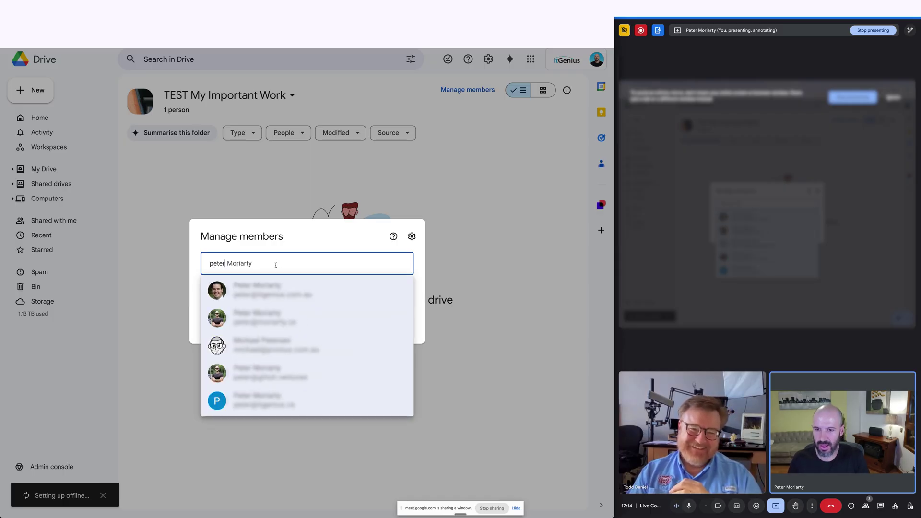
left_click(259, 317)
left_click(373, 234)
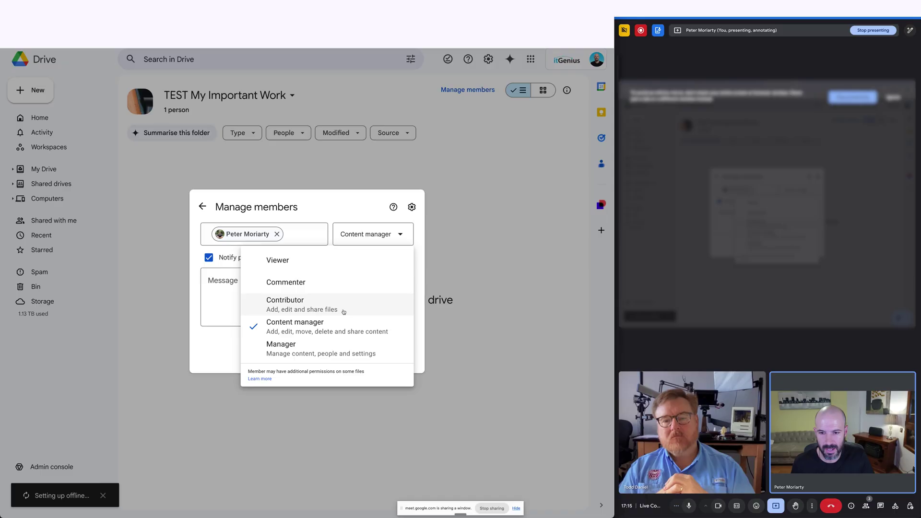
left_click(344, 309)
left_click(364, 243)
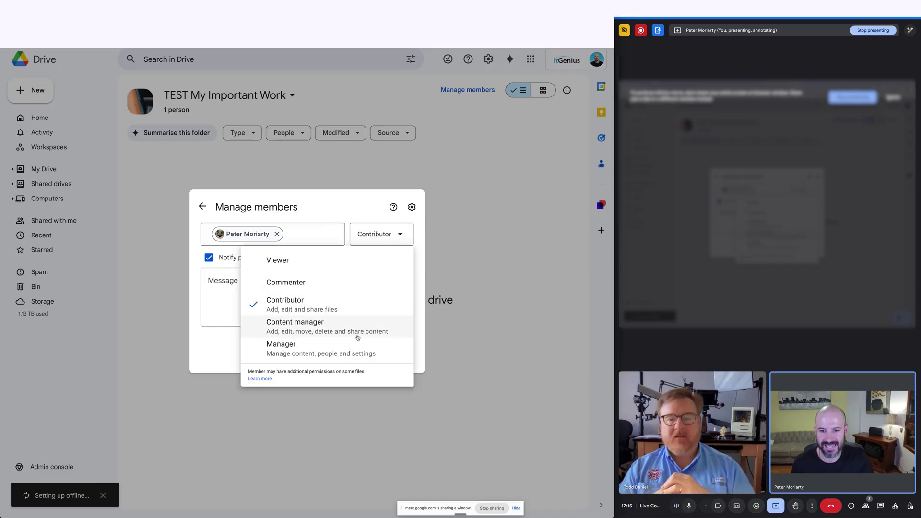
left_click(354, 308)
left_click(395, 356)
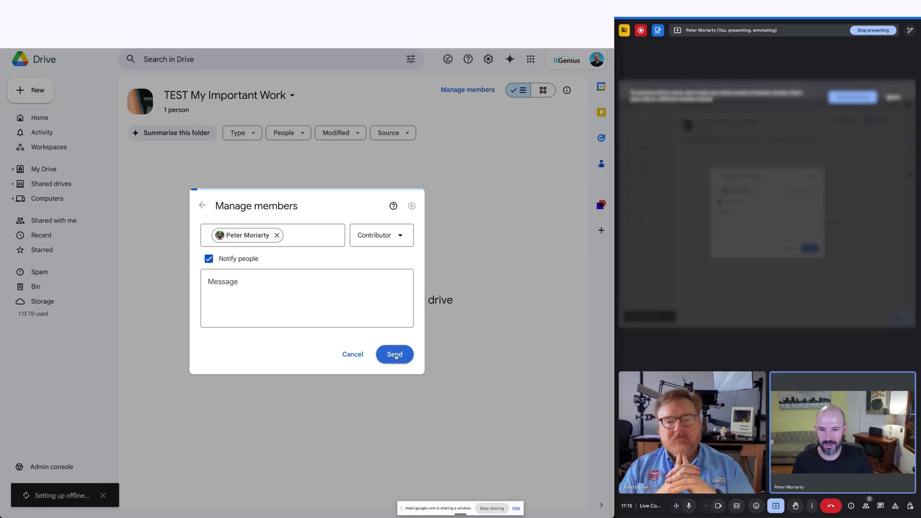
left_click(365, 313)
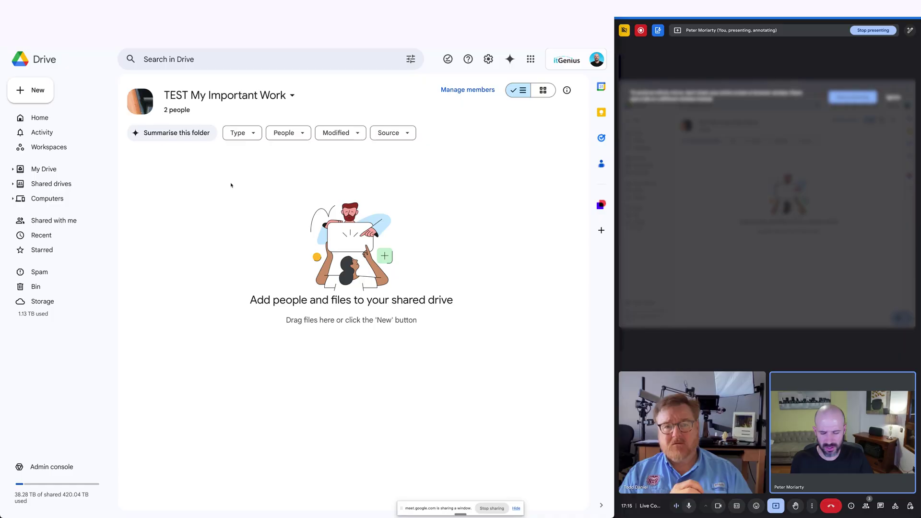
Search 'workspace pricing' in a new tab to load the Google Workspace pricing page
key("ctrl+t")
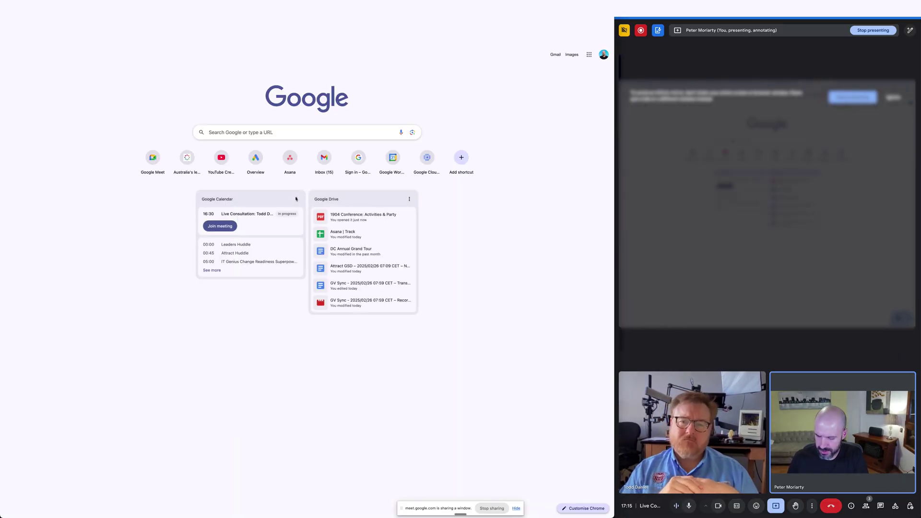
type("workspace pricing")
key("Return")
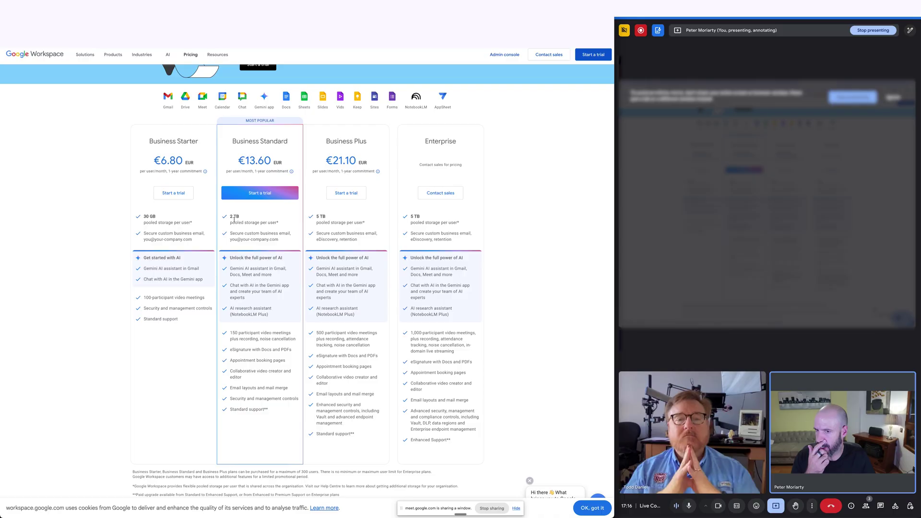
Highlight Business Starter's 30 GB and Business Standard's 2 TB storage on the pricing page
left_click_drag(142, 216, 173, 217)
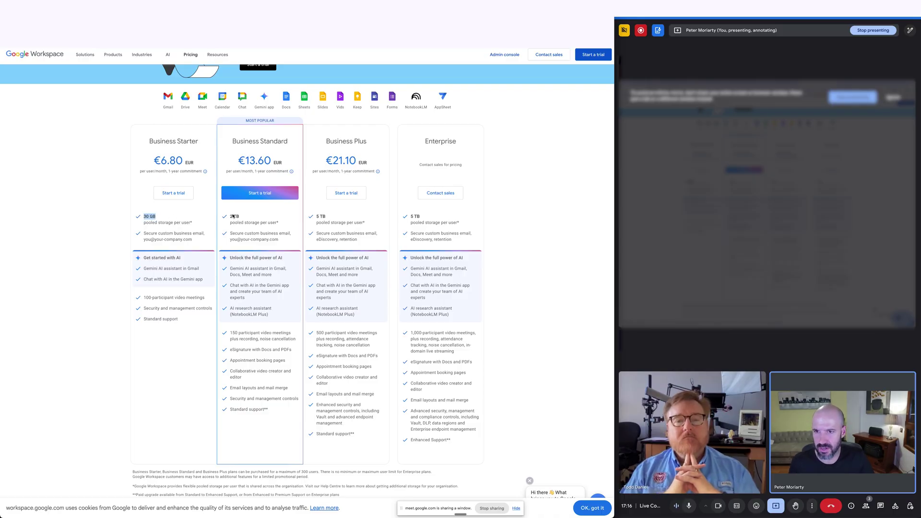
left_click_drag(229, 216, 239, 217)
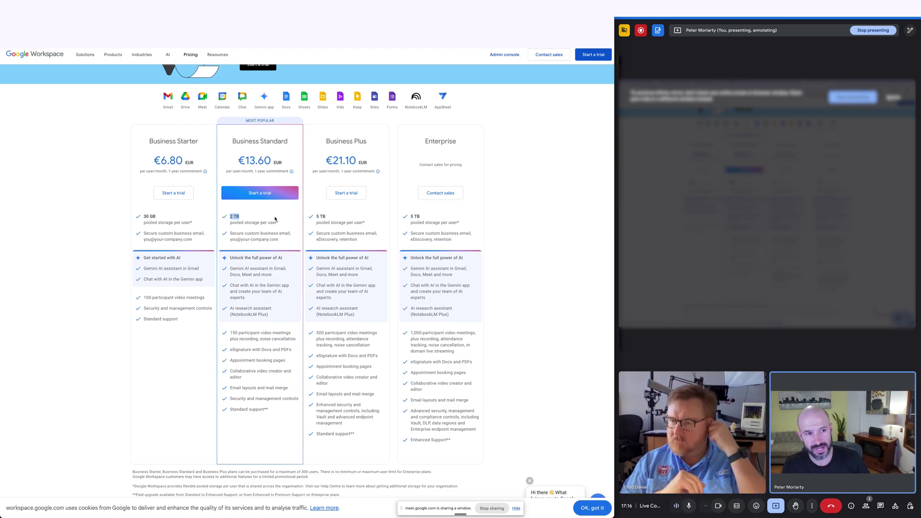
key("ctrl+Tab")
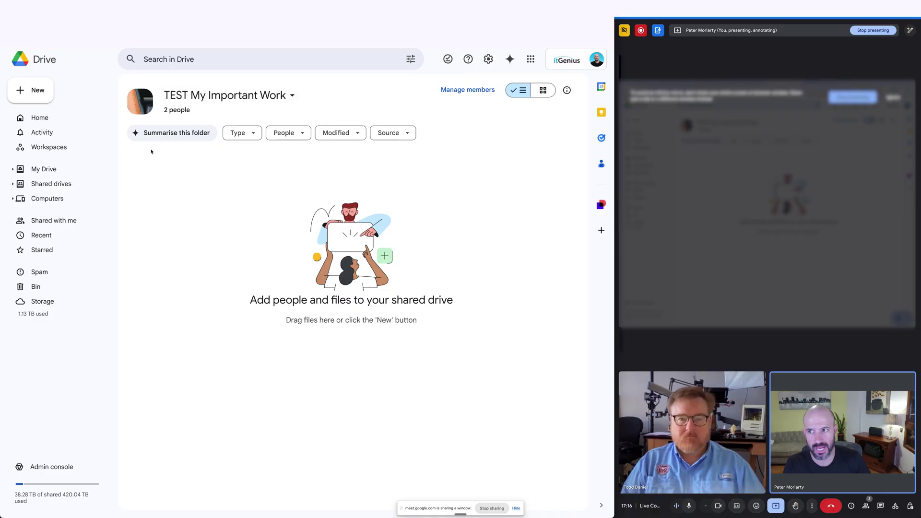
key("ctrl+shift+Tab")
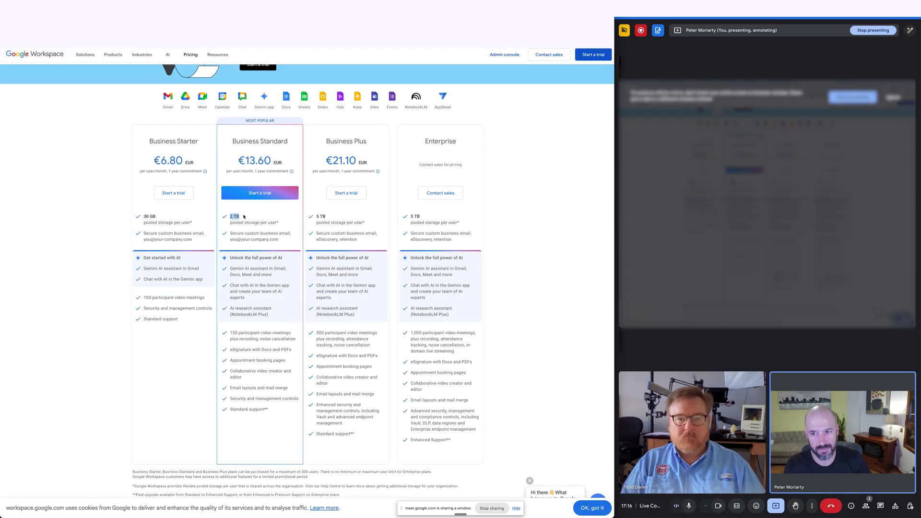